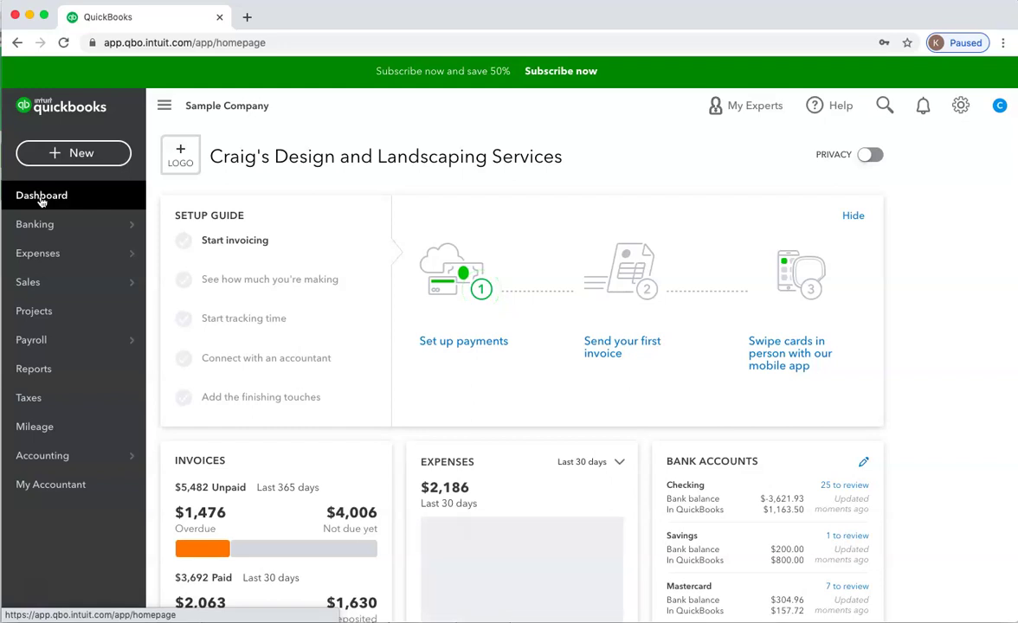
Check in the company's sales form content settings that the Discount option is turned on, and close the settings.
left_click(961, 107)
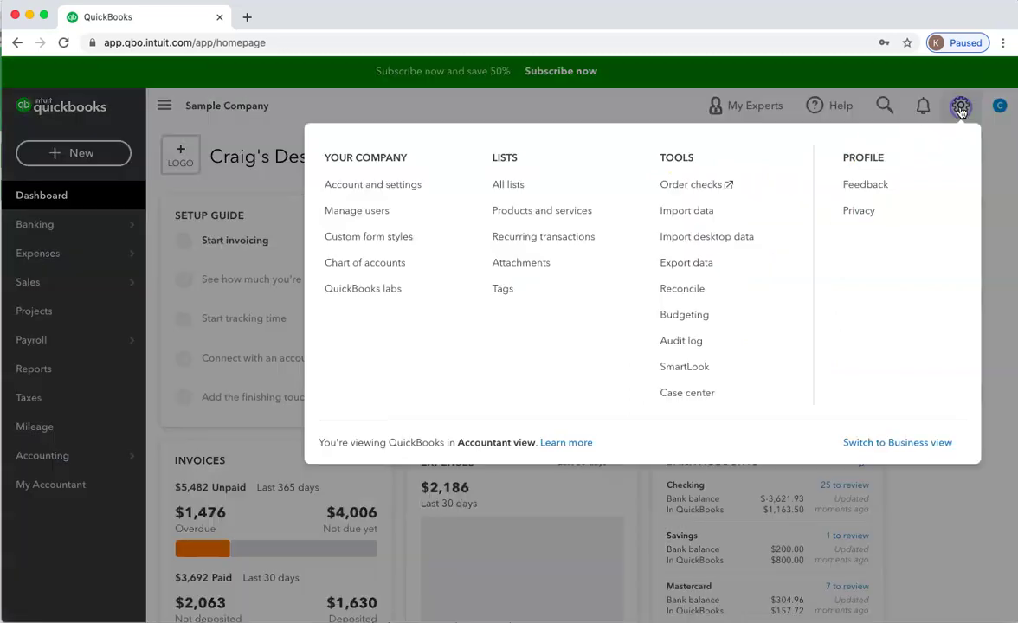
left_click(397, 190)
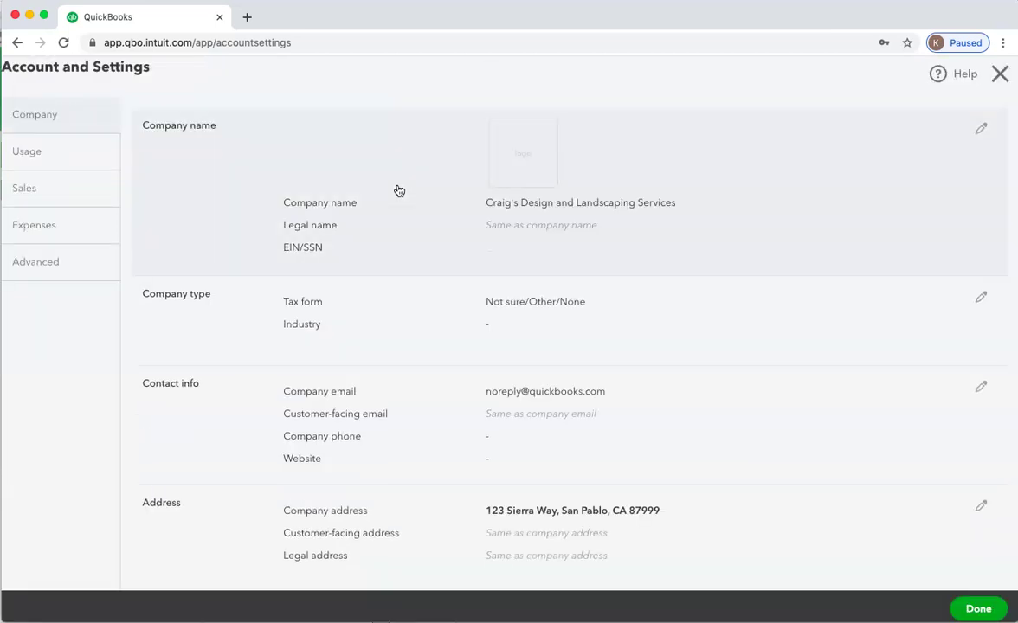
left_click(24, 189)
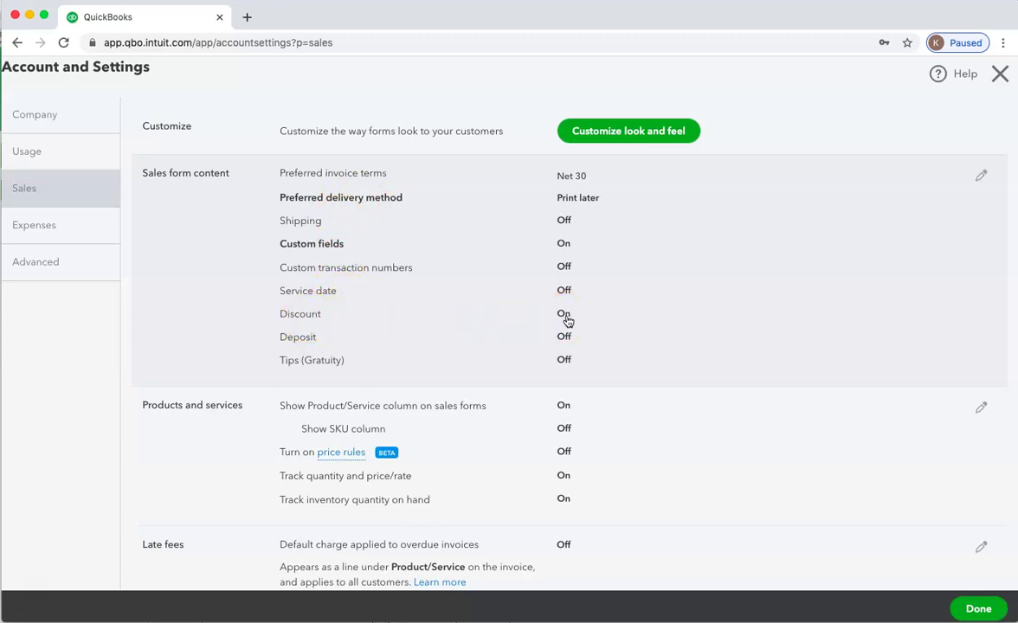
left_click(981, 176)
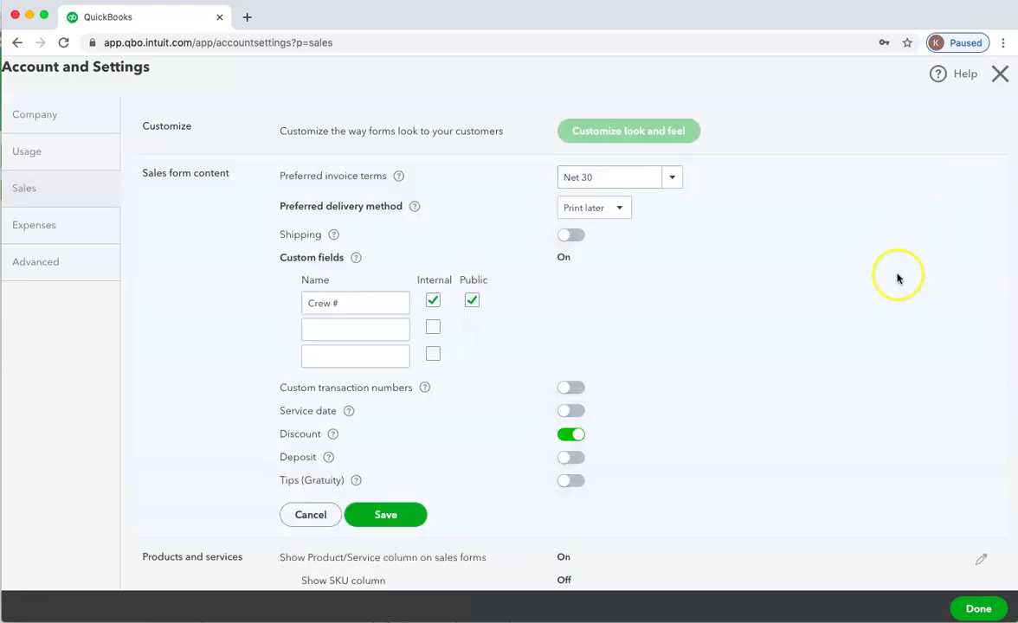
scroll(898, 279, "down", 2)
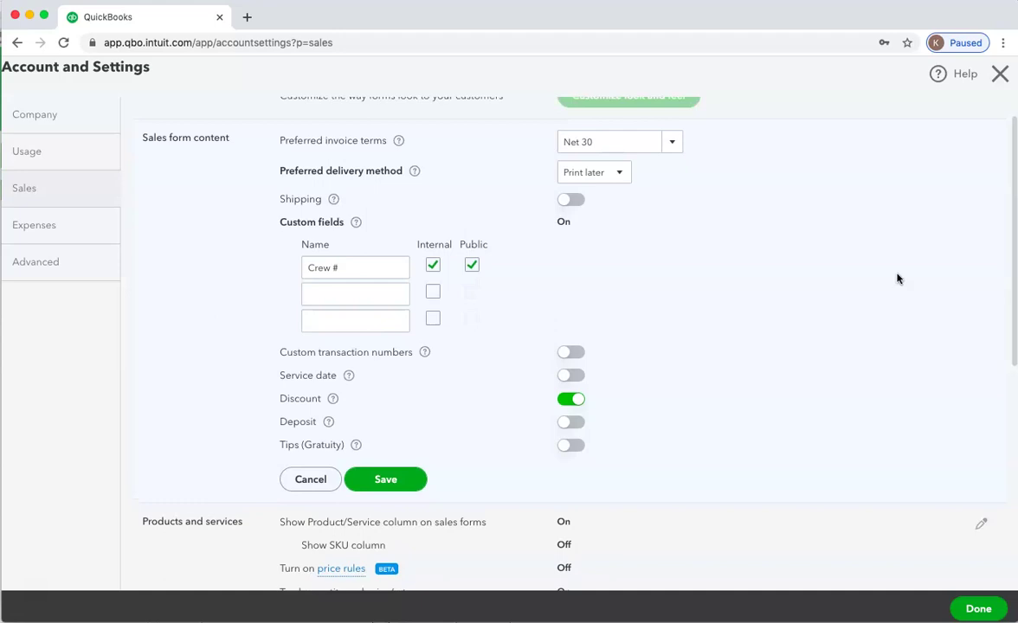
scroll(898, 279, "up", 1)
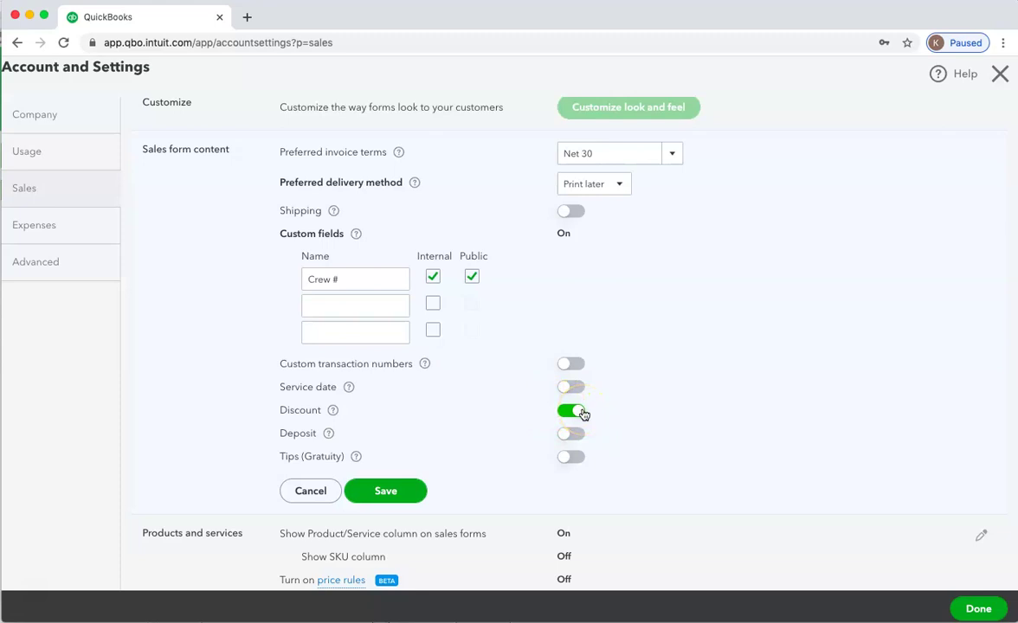
left_click(1000, 75)
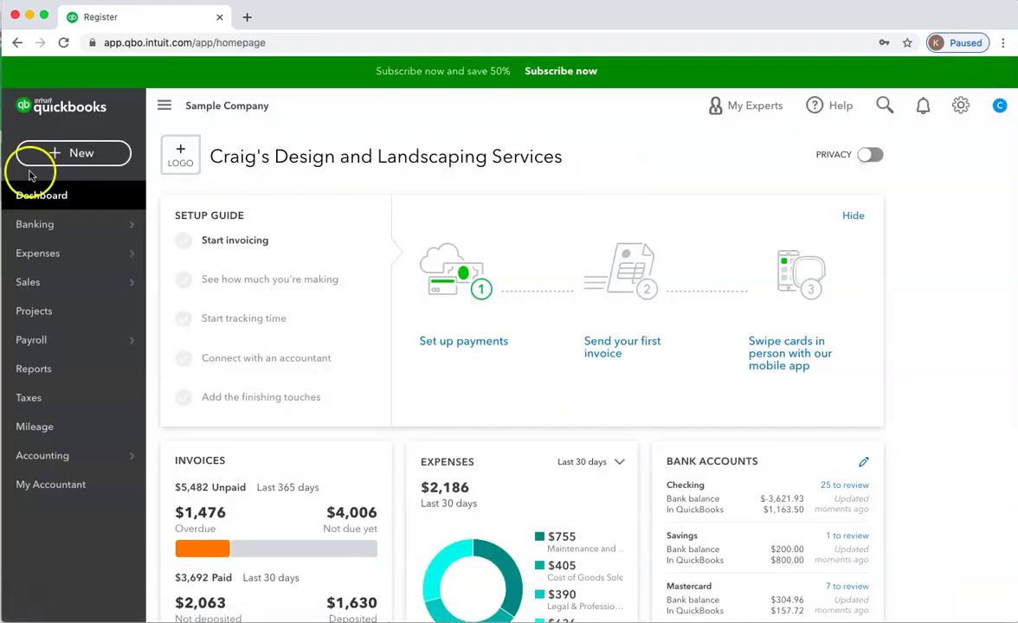
Create a new sales receipt and enter the customer's full name.
left_click(57, 154)
left_click(50, 242)
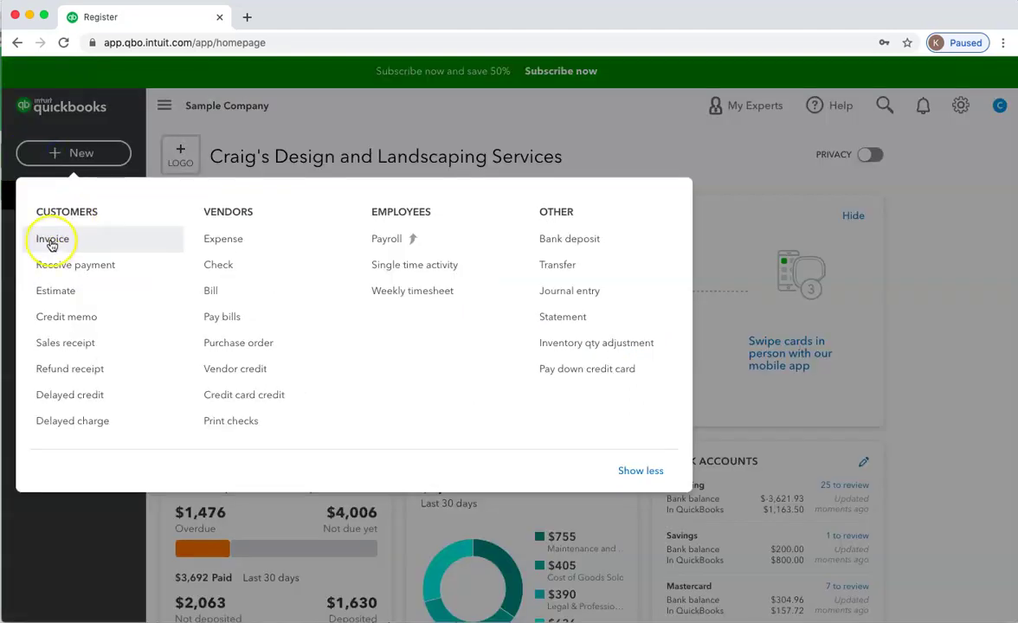
left_click(54, 346)
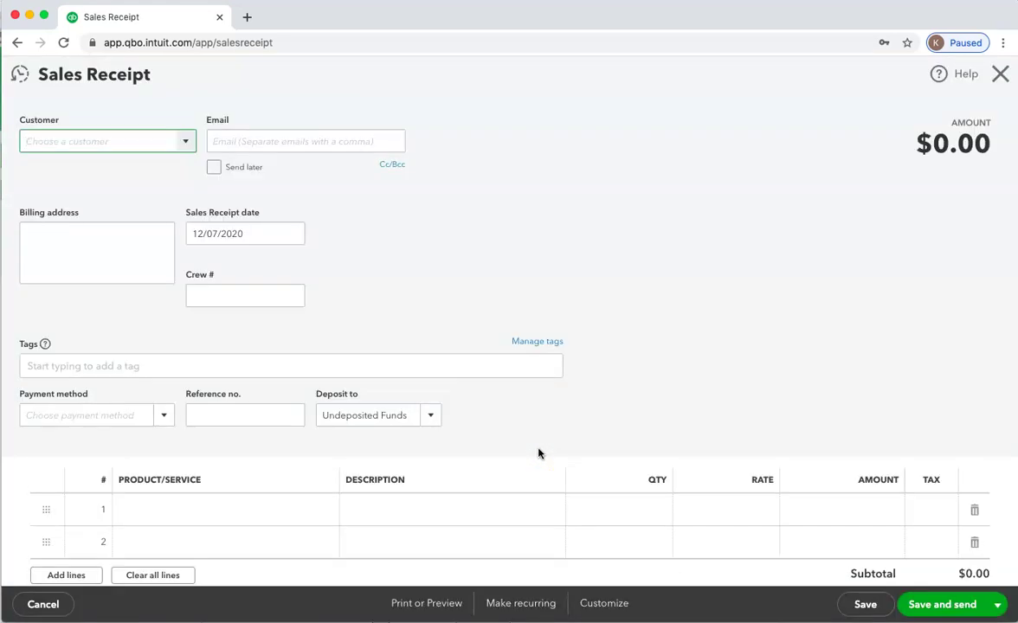
key("Tab")
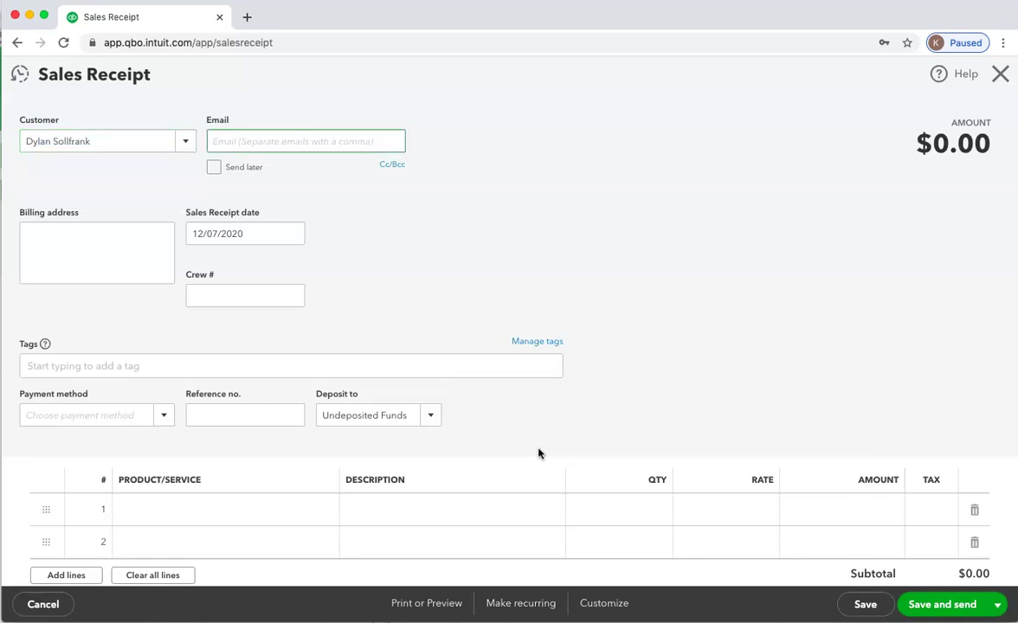
left_click(517, 614)
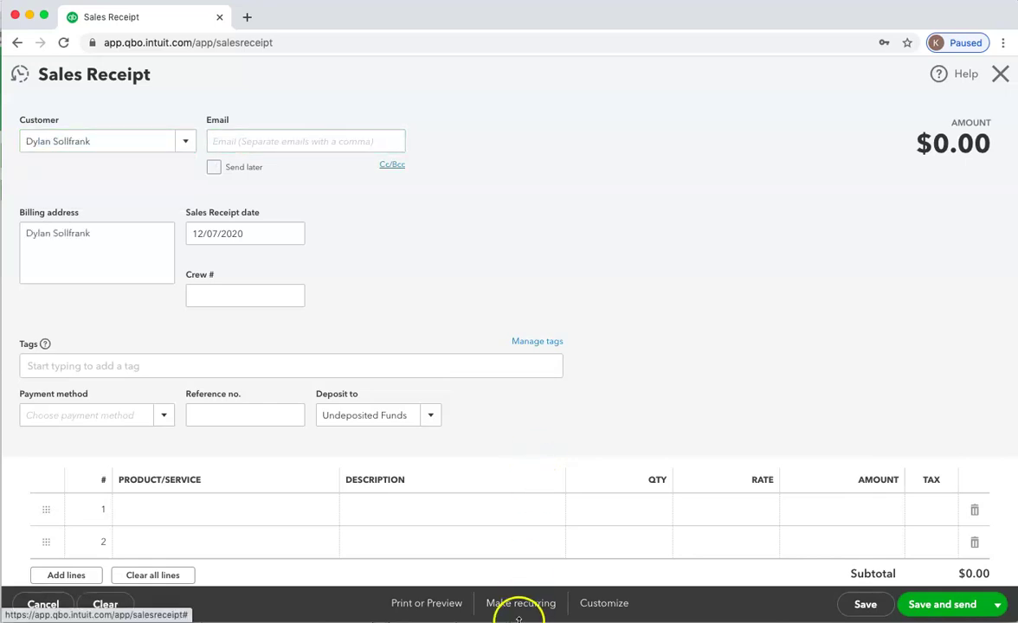
Fill the first line with the Landscaping:Gardening service (Weekly Gardening Service), quantity 3 at a rate of 25.
left_click(189, 519)
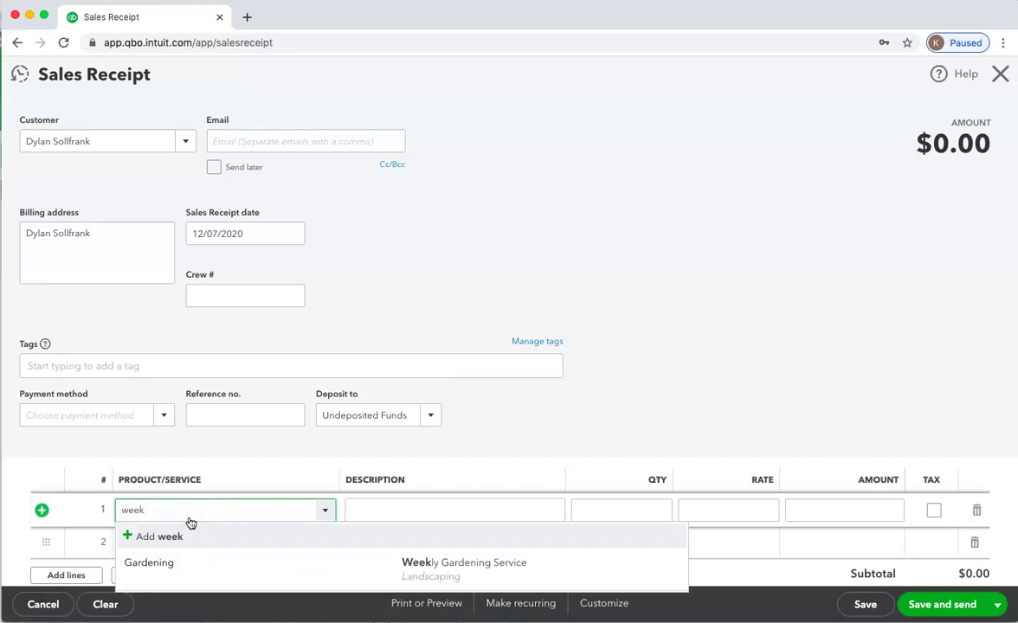
left_click(168, 563)
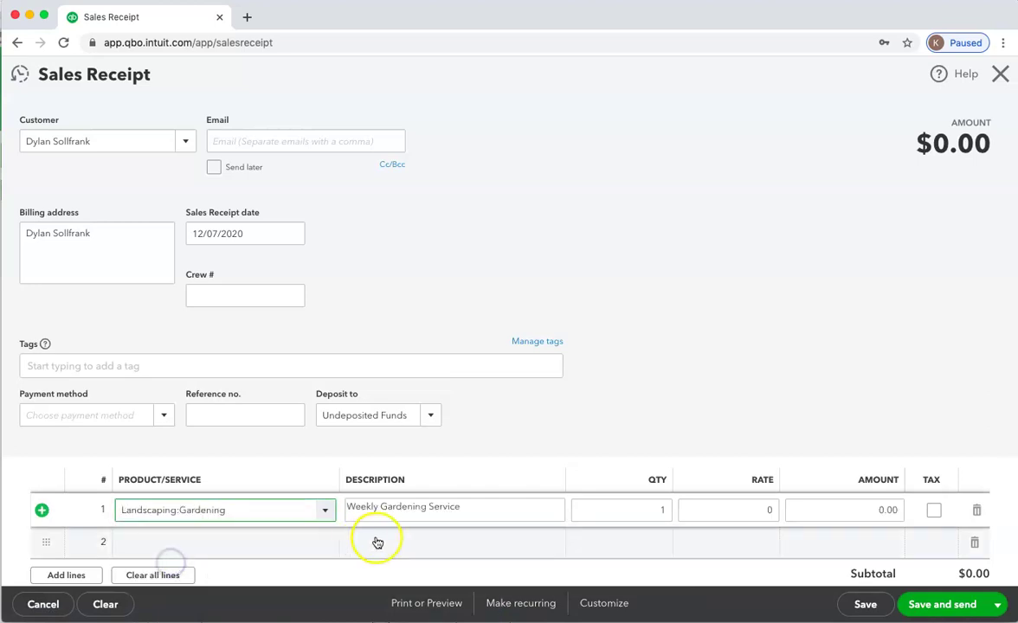
left_click(654, 512)
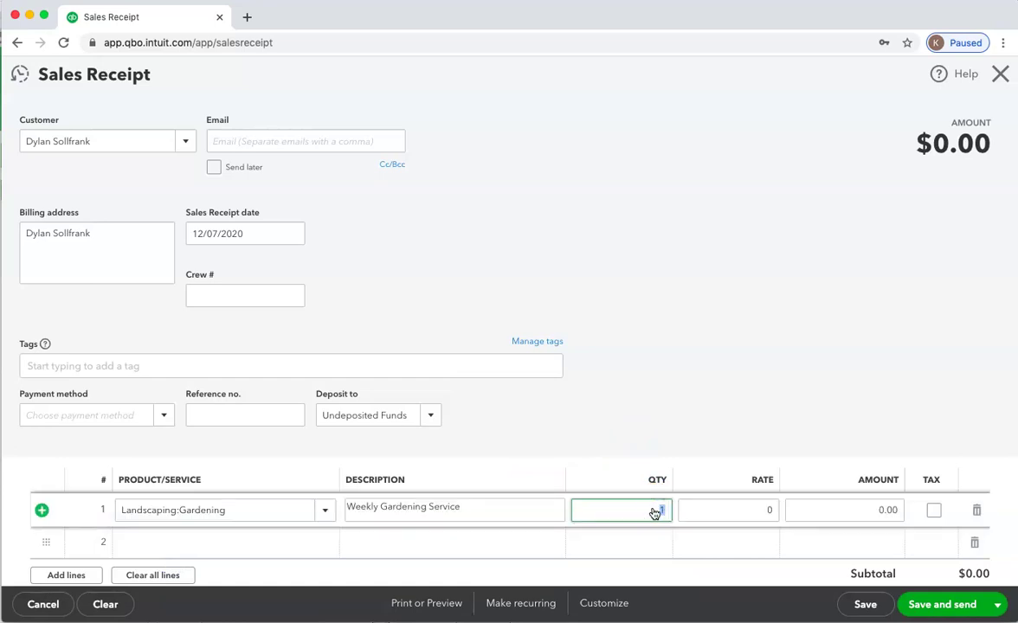
type("3")
key("Tab")
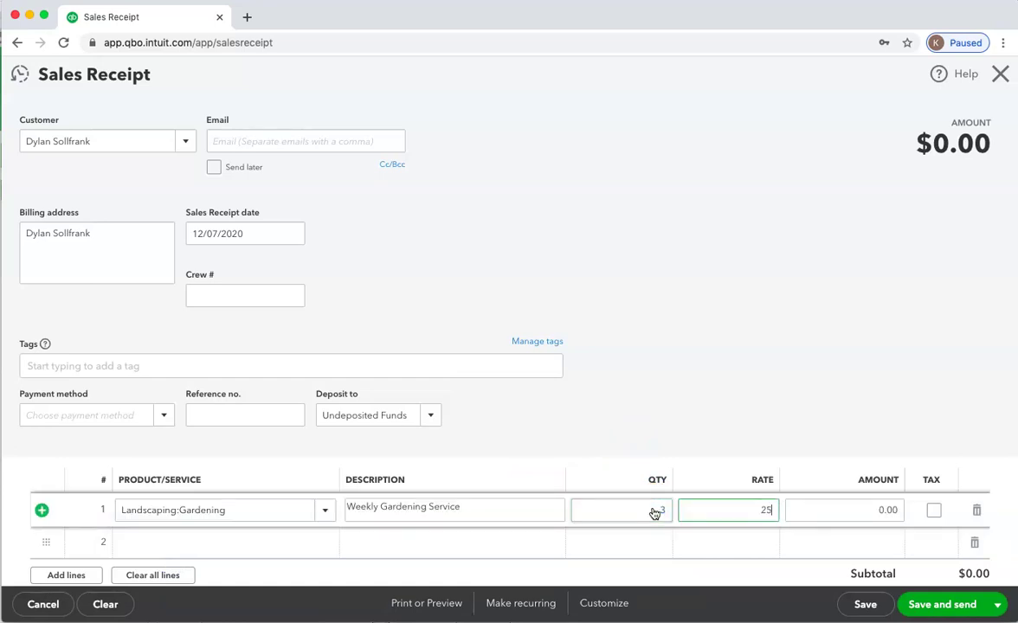
key("Tab")
Switch the receipt's discount from a percentage to Discount value and set it to 10.
scroll(738, 433, "down", 3)
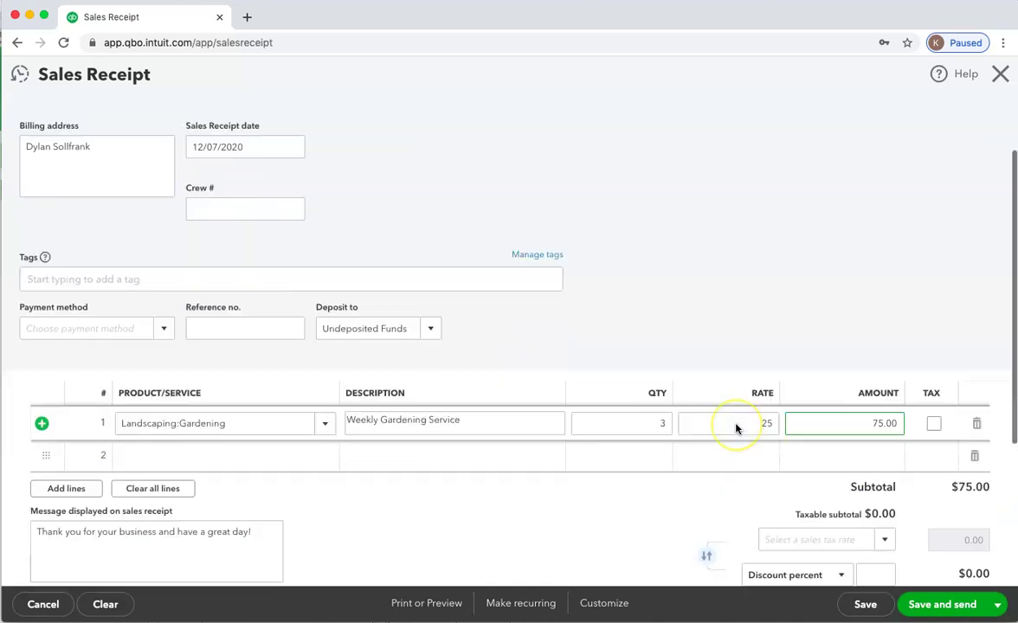
scroll(736, 429, "down", 1)
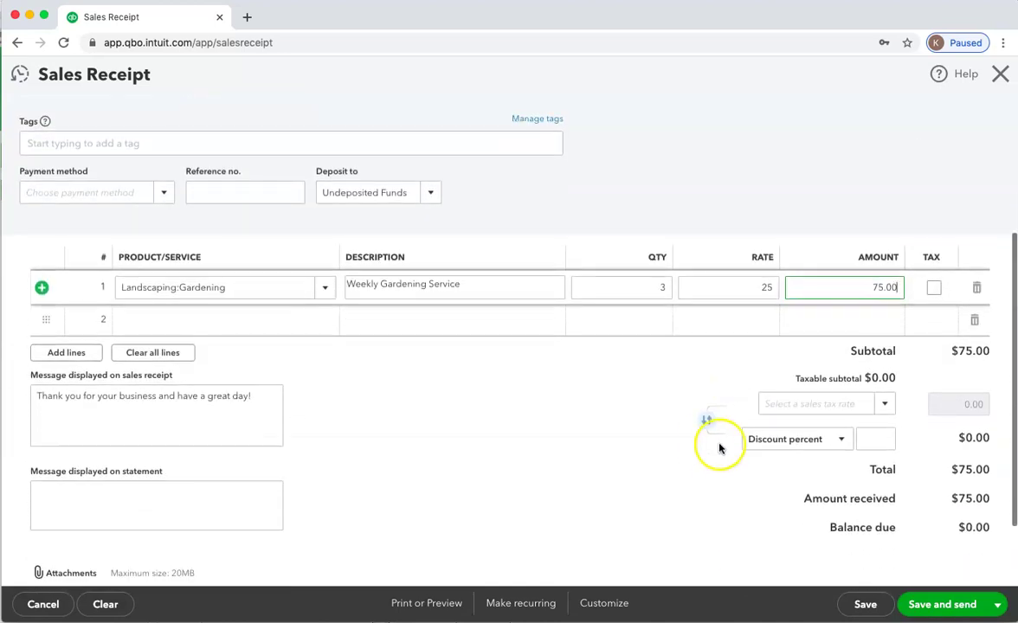
left_click(842, 441)
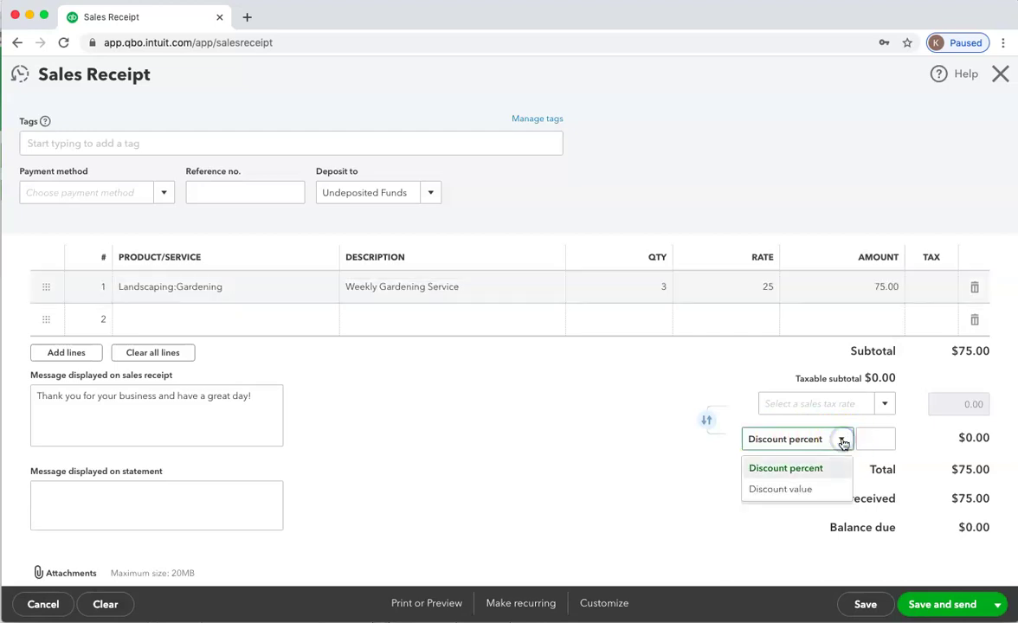
left_click(779, 492)
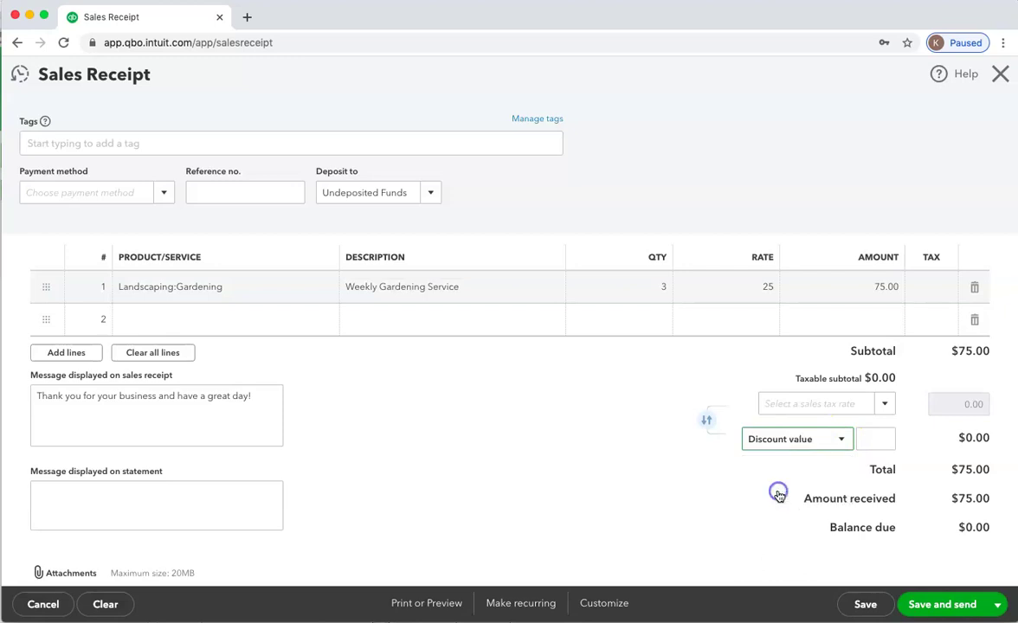
left_click(871, 438)
type("10")
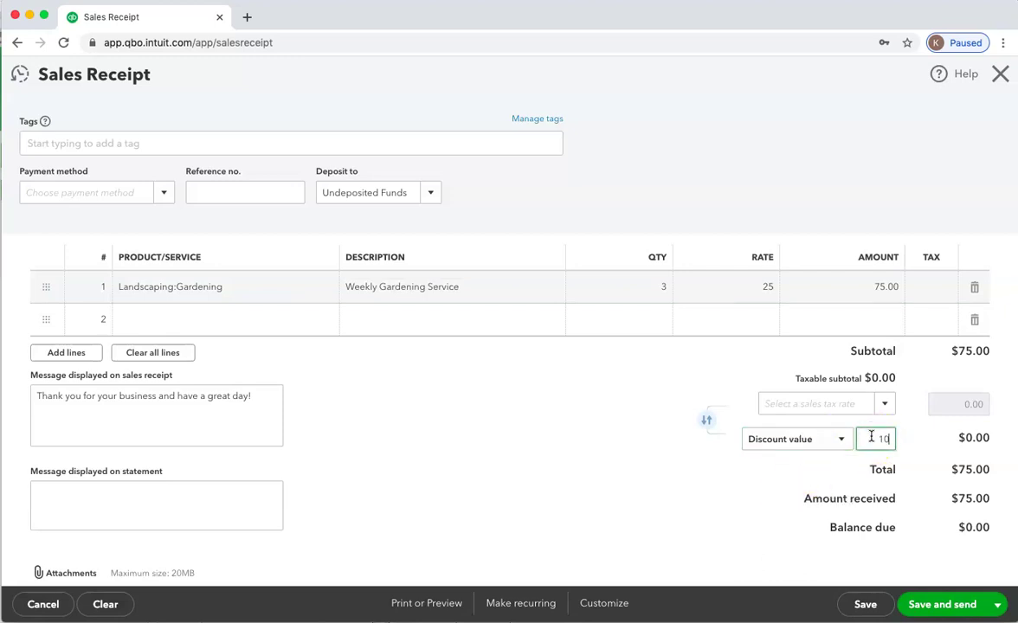
key("Tab")
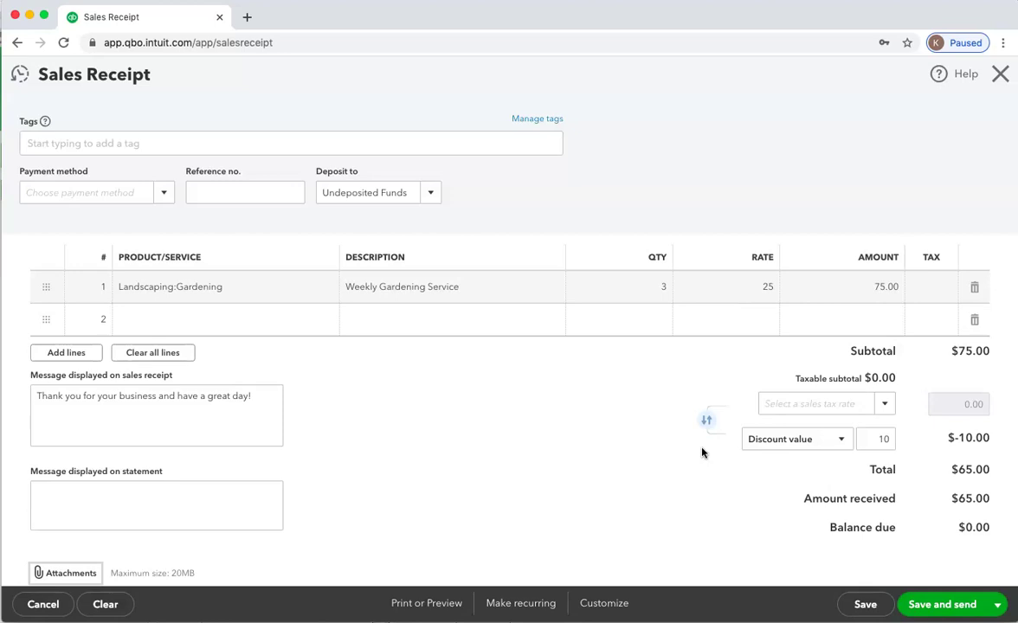
Mark the gardening line as taxable and apply the California (8%) sales tax rate to the receipt.
left_click(935, 289)
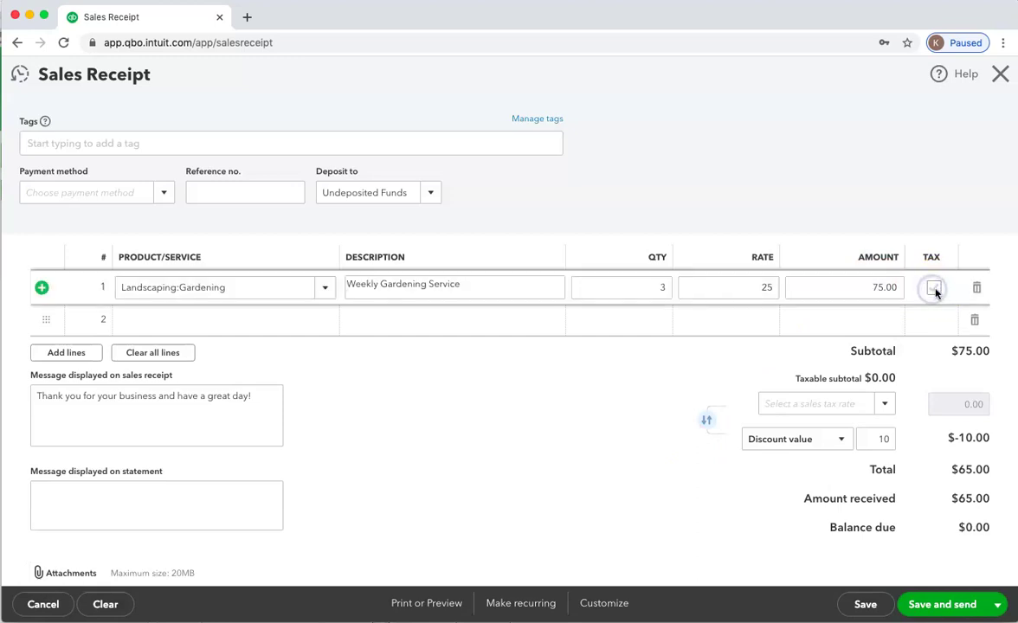
left_click(936, 290)
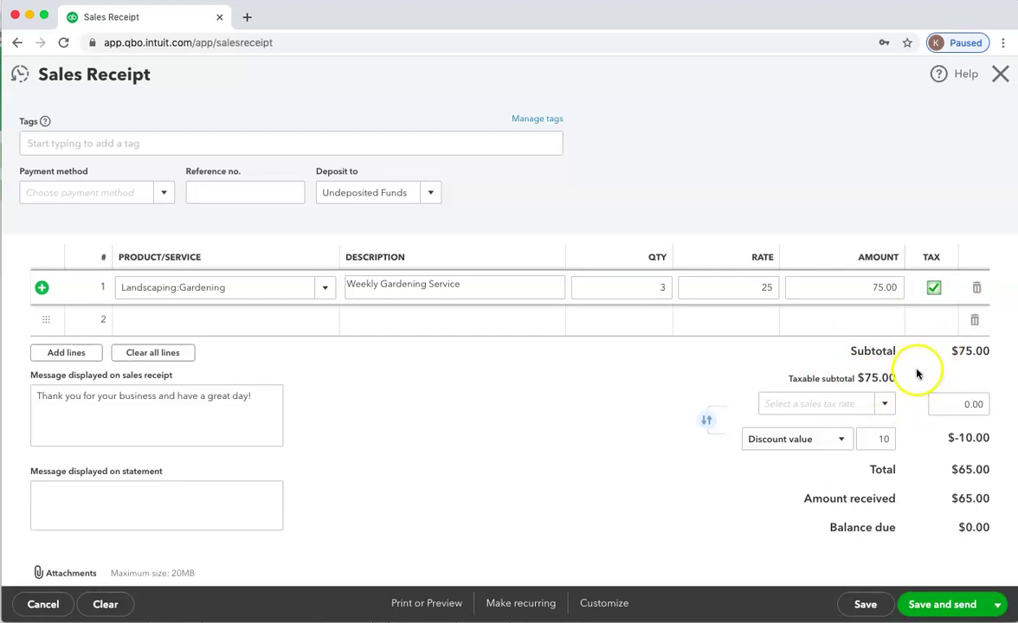
left_click(884, 404)
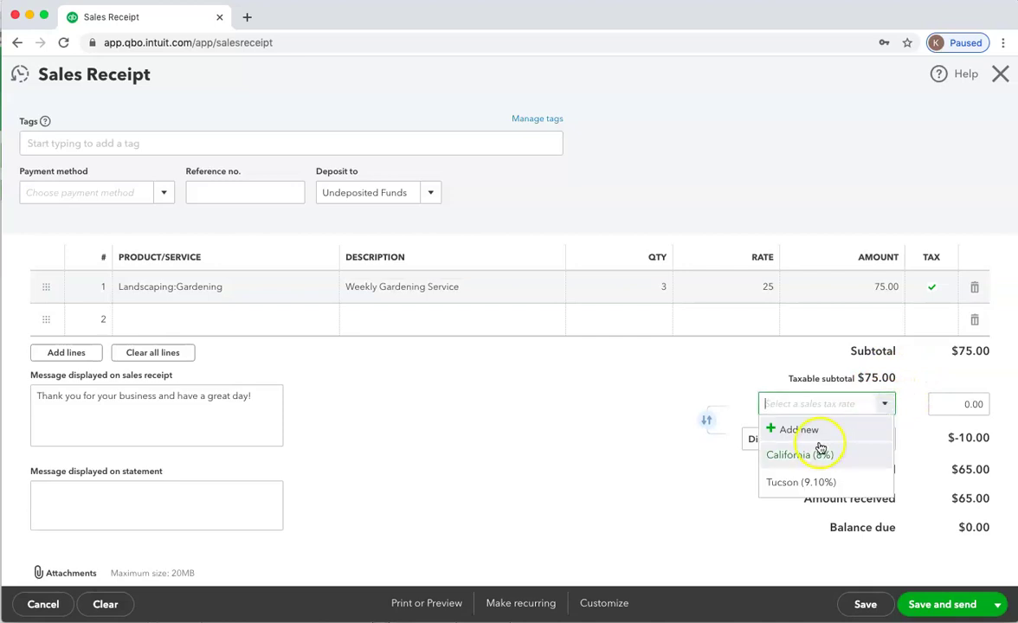
left_click(810, 455)
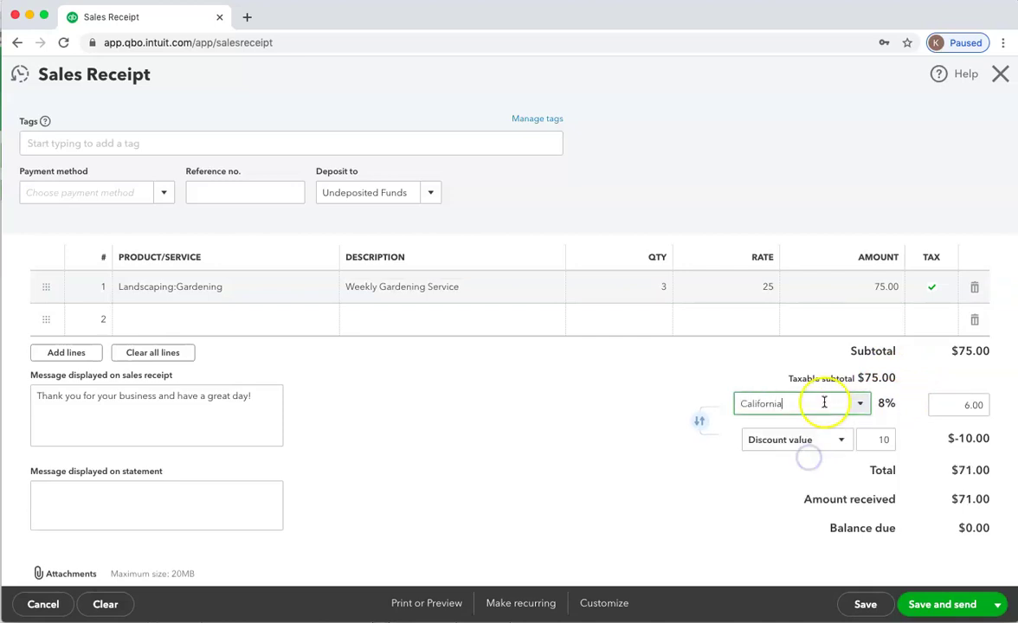
Compare both discount and tax orders, place the discount before the sales tax, and save and close the receipt.
left_click(699, 423)
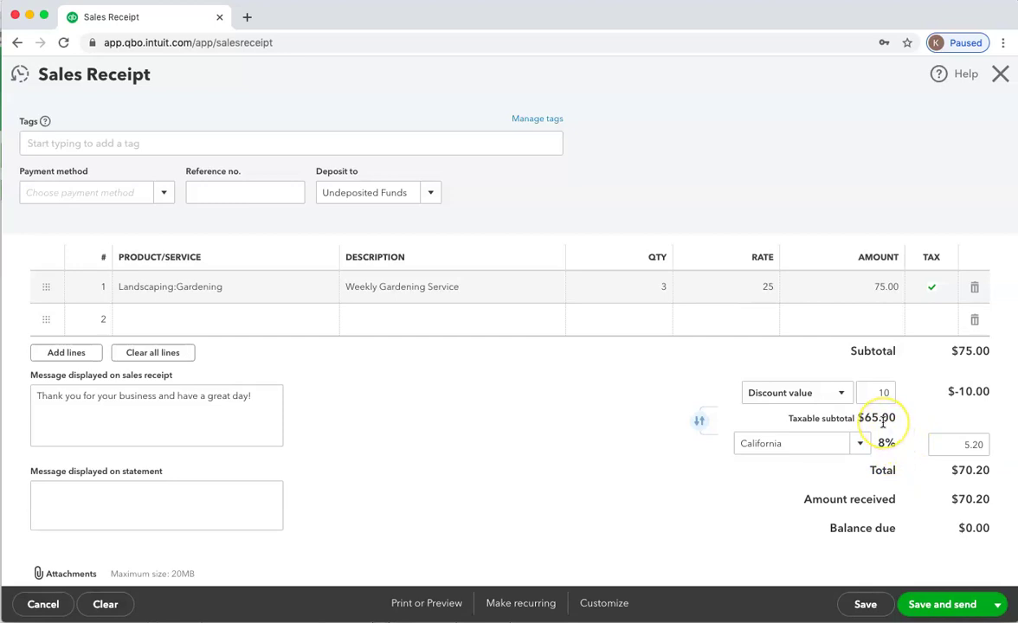
left_click(700, 424)
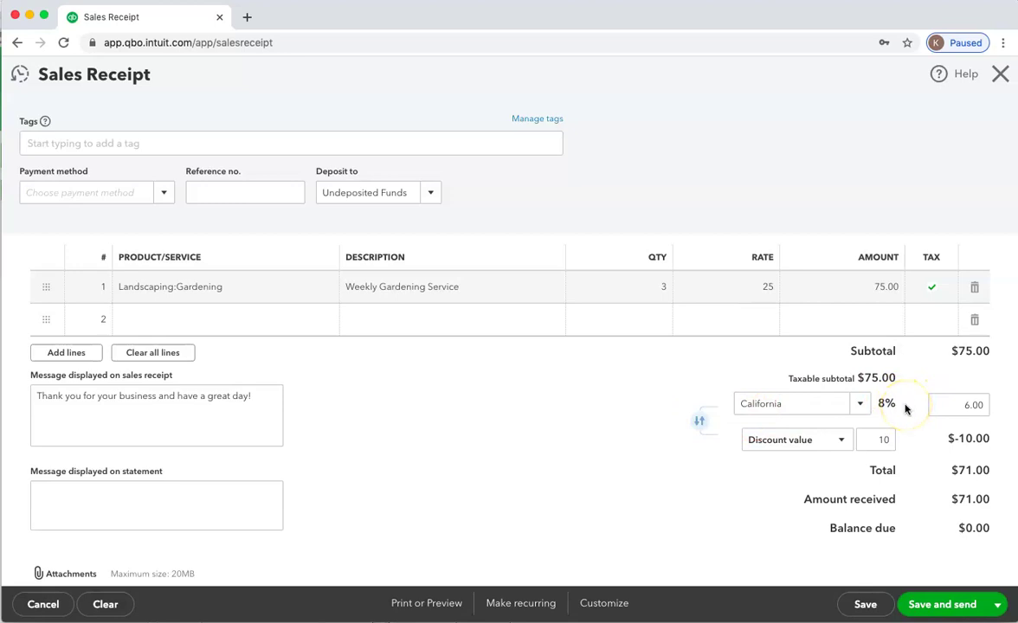
left_click(701, 424)
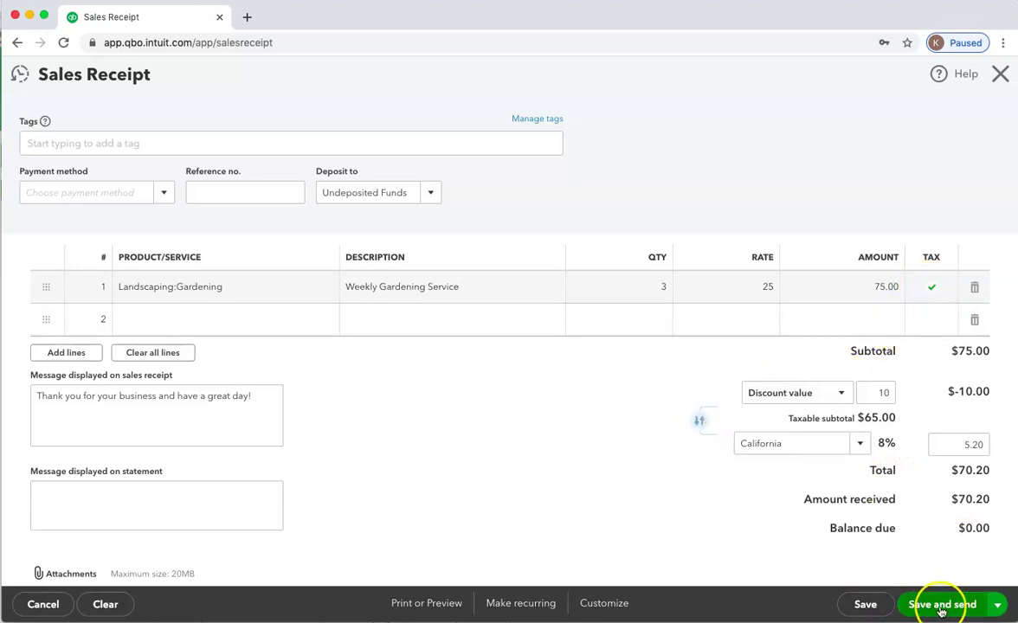
left_click(997, 608)
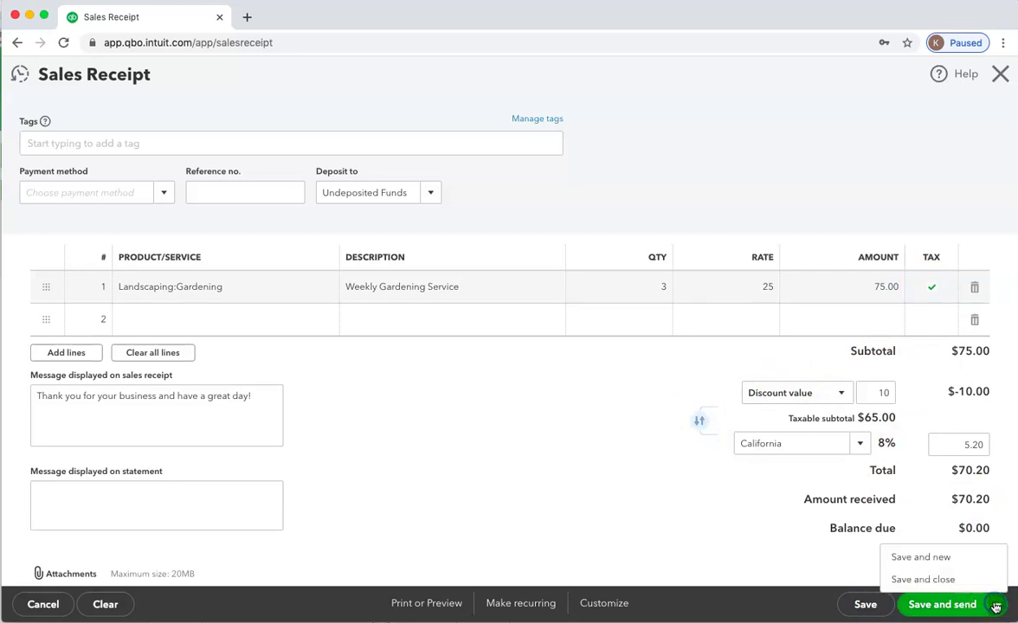
left_click(921, 580)
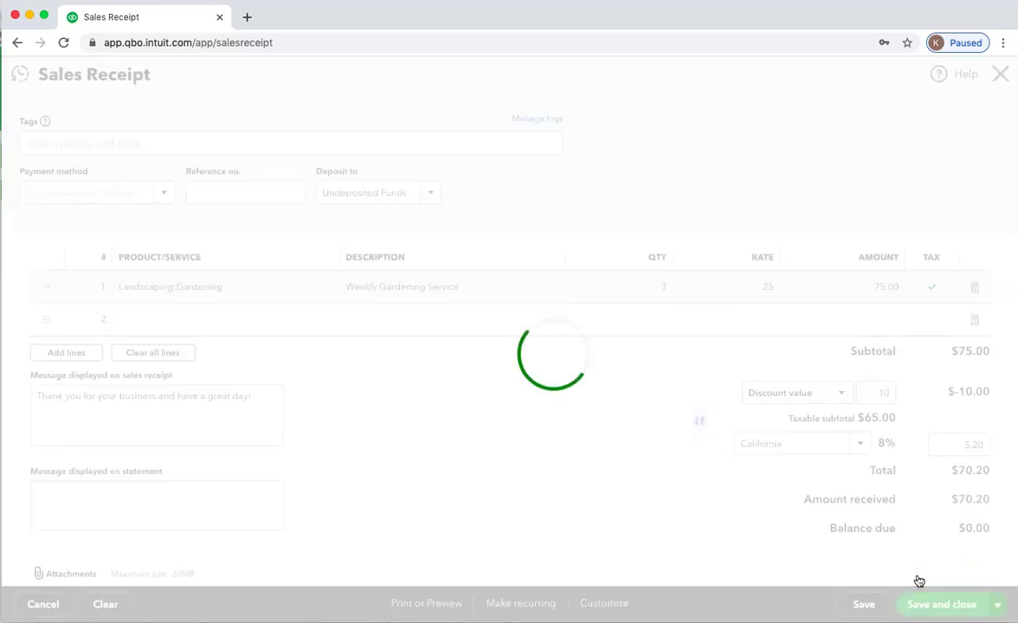